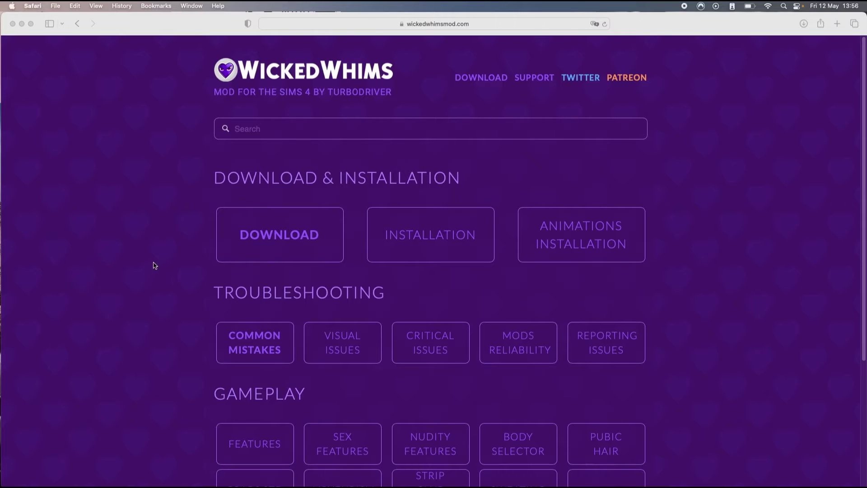
# Open the WickedWhims download page and scroll down toward the Honorary Animators list.
pyautogui.click(208, 243)
pyautogui.click(271, 240)
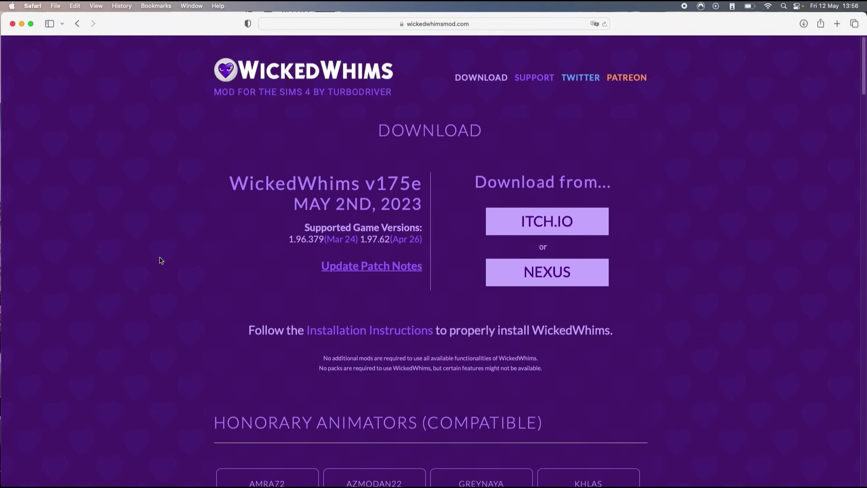
pyautogui.scroll(-5, 161, 260)
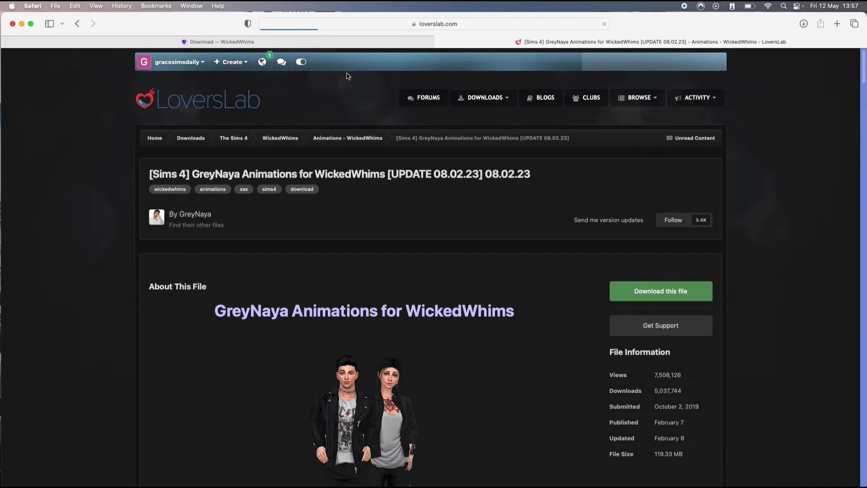
pyautogui.click(338, 42)
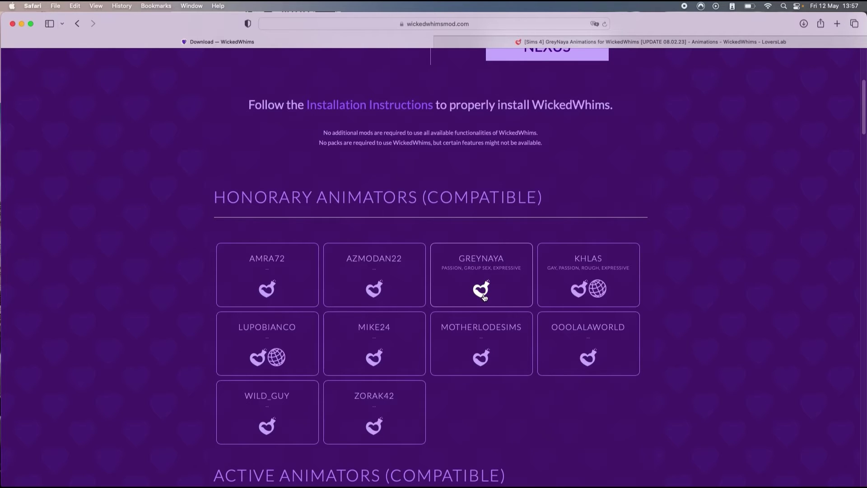
pyautogui.click(535, 45)
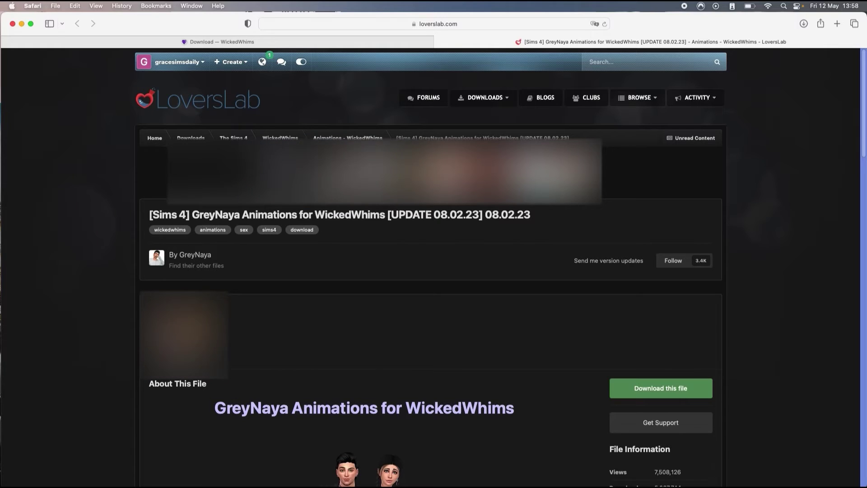
# Go to Downloads > The Sims 4 > WickedWhims > Animations - WickedWhims and browse its 101 files.
pyautogui.click(505, 100)
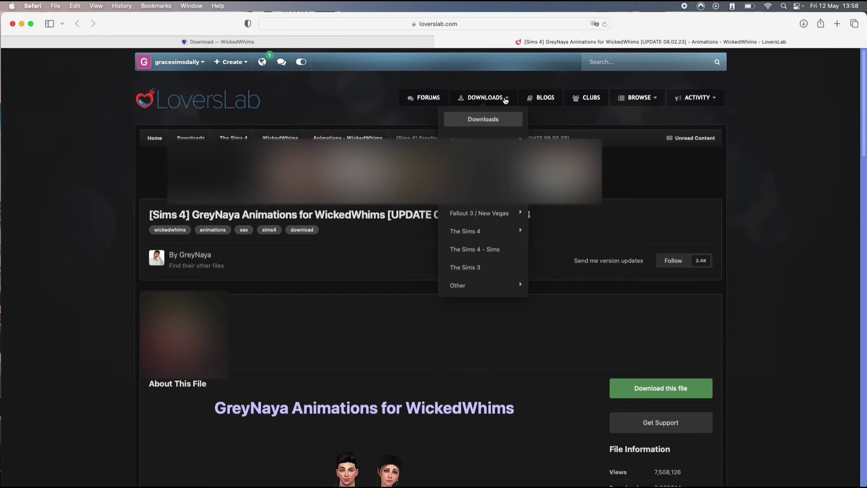
pyautogui.moveTo(472, 232)
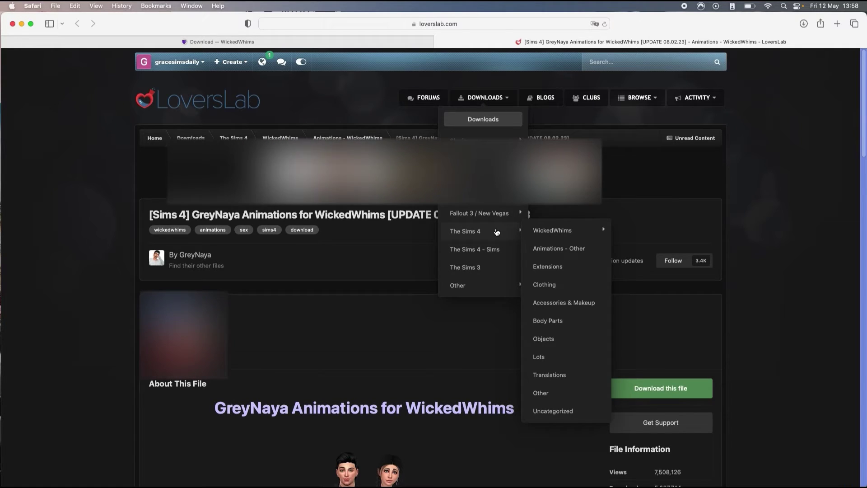
pyautogui.moveTo(561, 233)
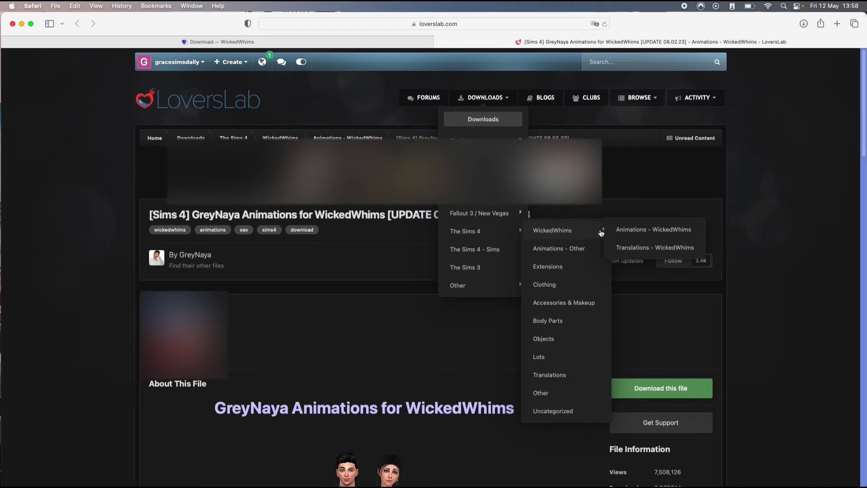
pyautogui.click(639, 233)
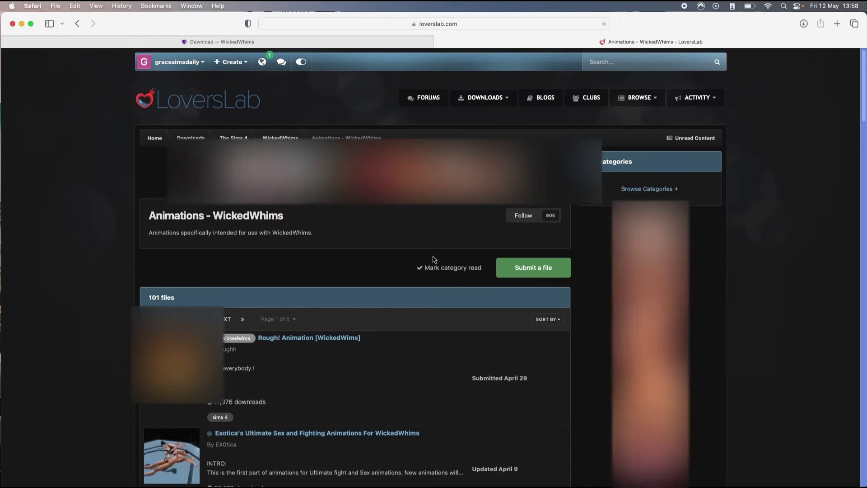
pyautogui.scroll(-1, 363, 276)
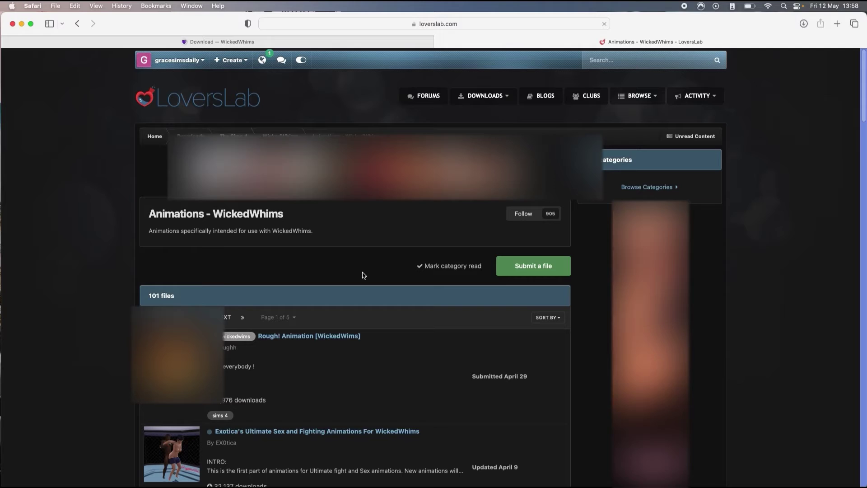
pyautogui.scroll(-5, 364, 275)
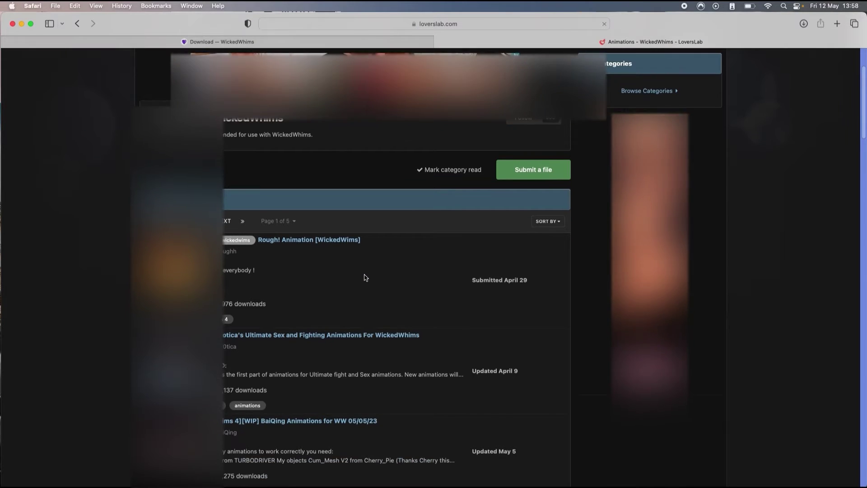
pyautogui.scroll(-1, 366, 279)
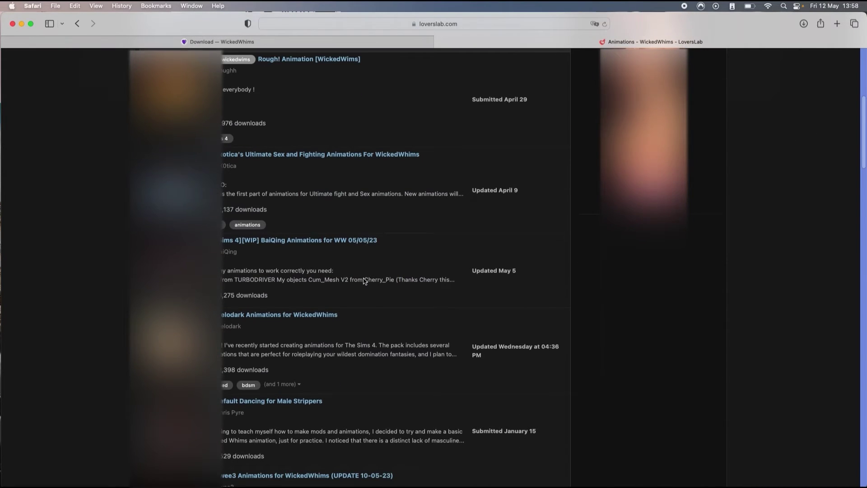
pyautogui.scroll(-5, 363, 281)
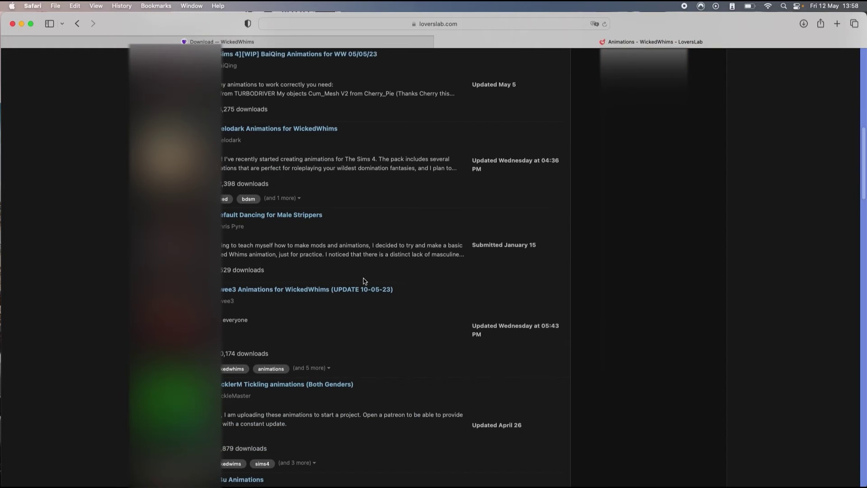
pyautogui.scroll(-3, 365, 281)
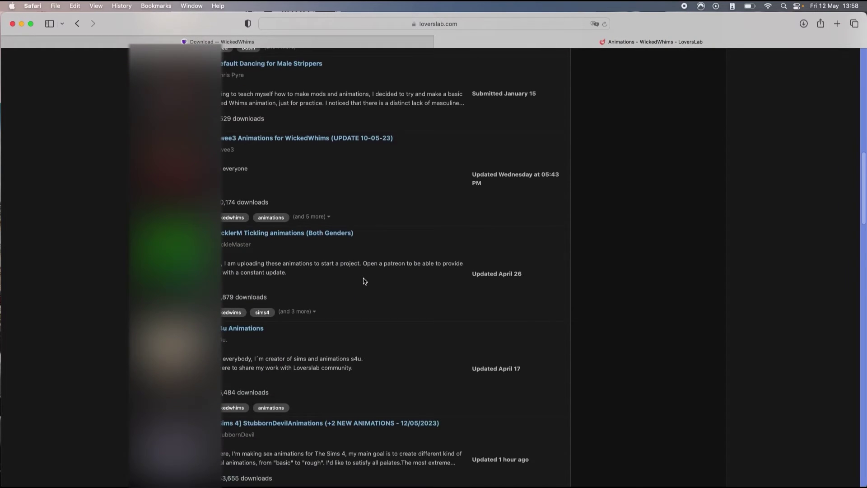
pyautogui.scroll(-6, 365, 281)
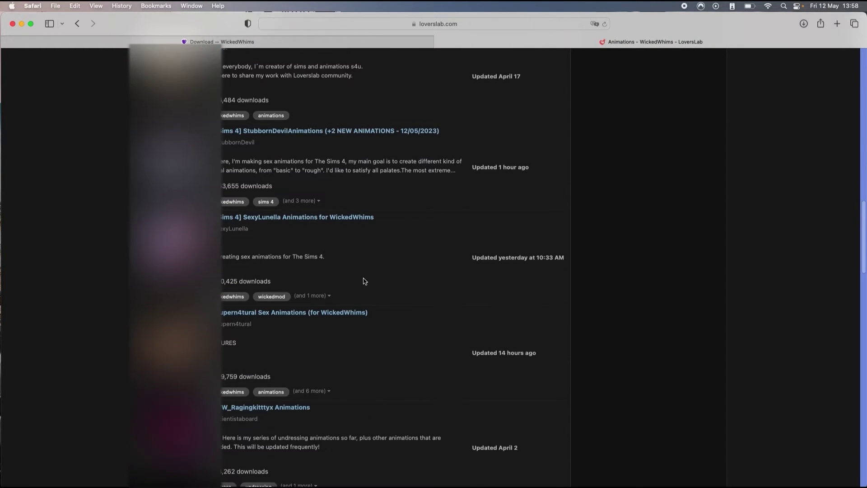
pyautogui.scroll(-5, 364, 280)
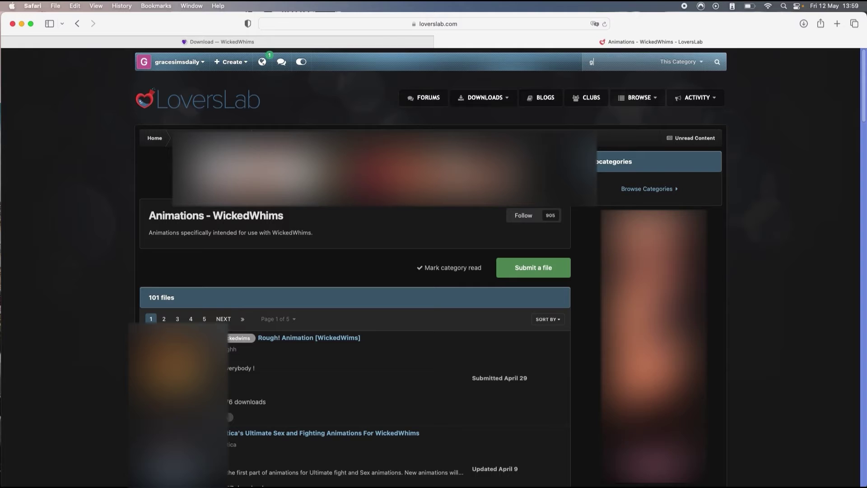
# Search this category for 'greynaya' and open the GreyNaya Animations for WickedWhims result.
pyautogui.write('grey')
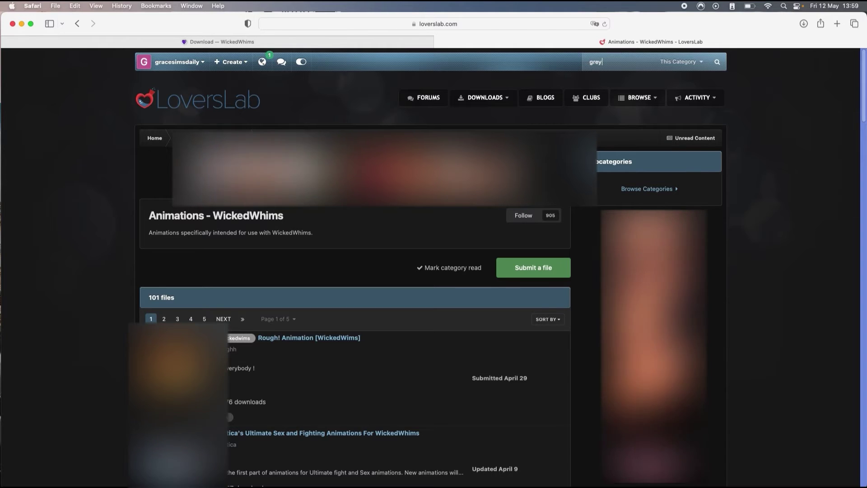
pyautogui.write('naya')
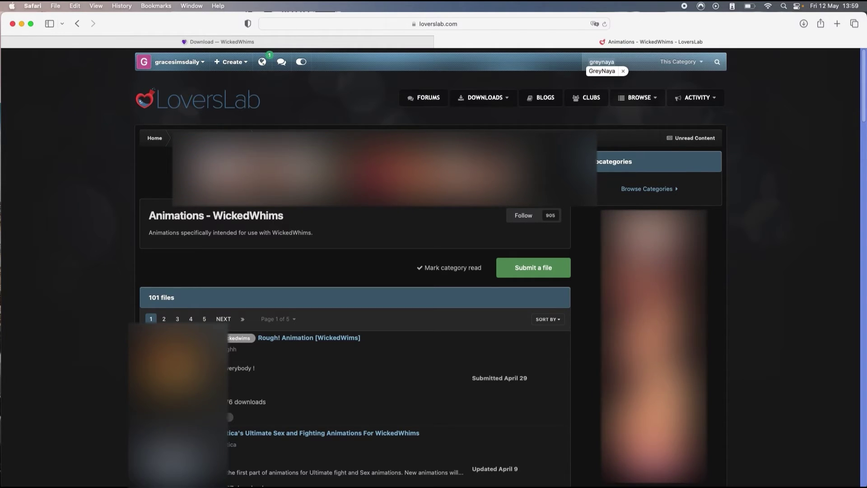
pyautogui.click(623, 71)
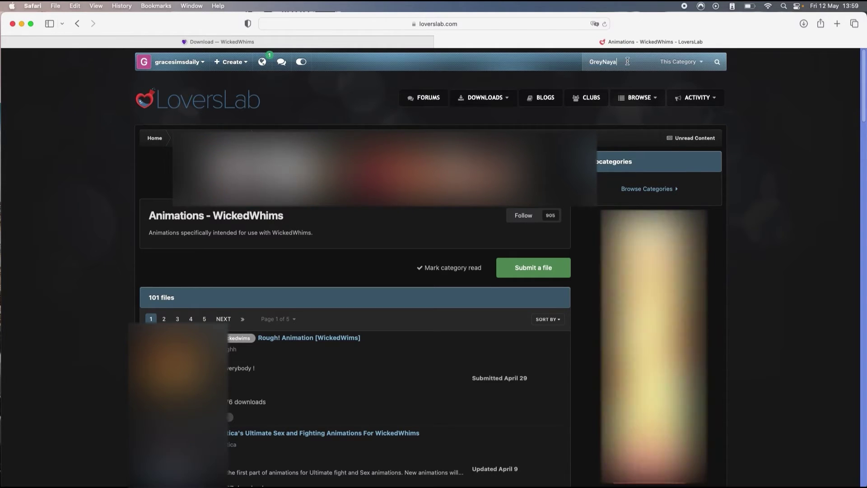
pyautogui.click(717, 62)
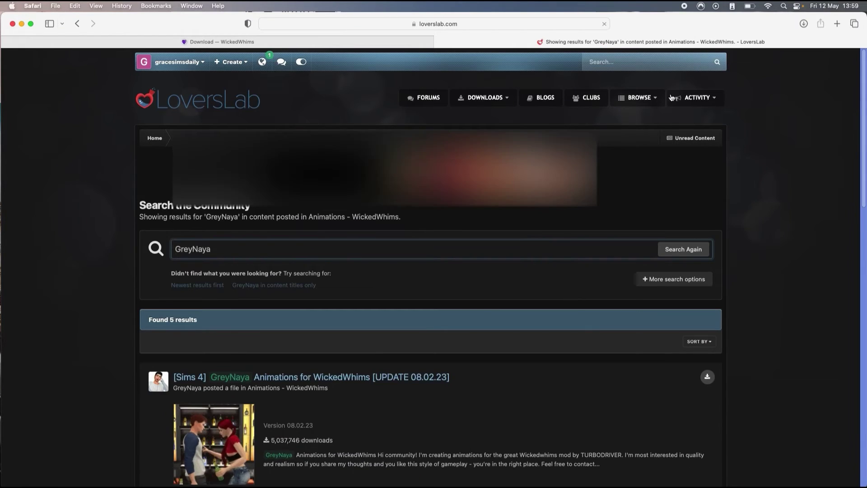
pyautogui.scroll(-5, 477, 291)
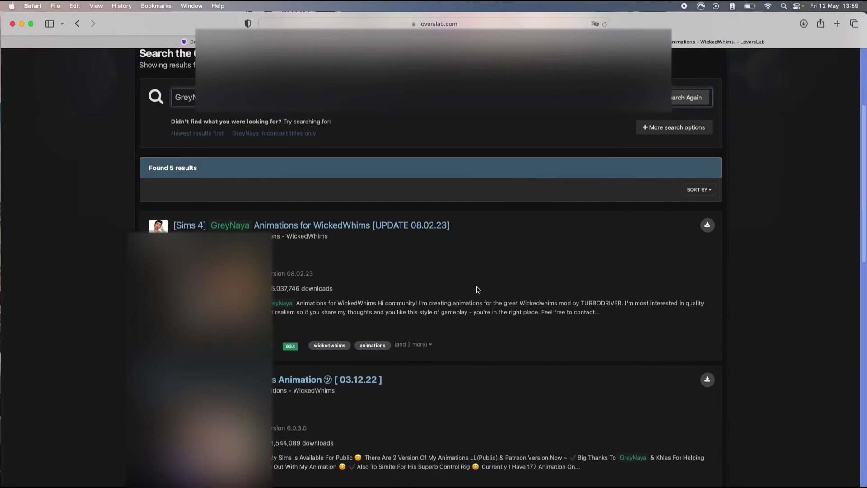
pyautogui.click(280, 225)
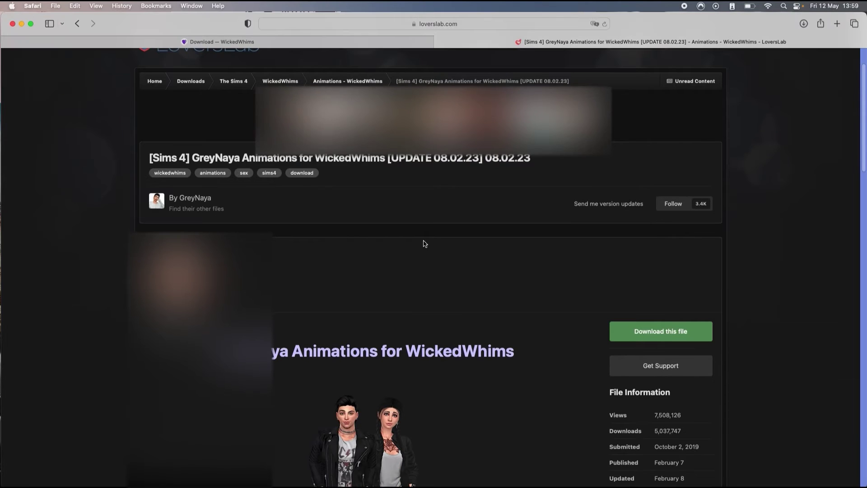
pyautogui.scroll(-1, 424, 244)
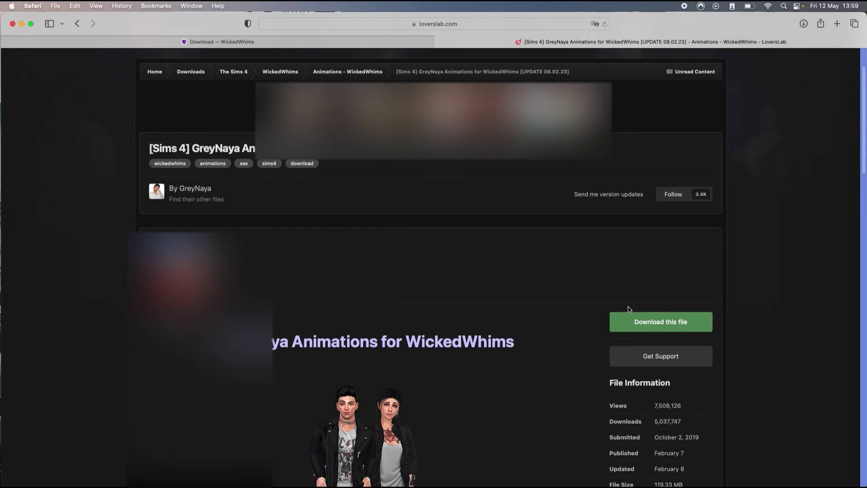
# Start downloading the GreyNaya animations file from its page.
pyautogui.click(662, 324)
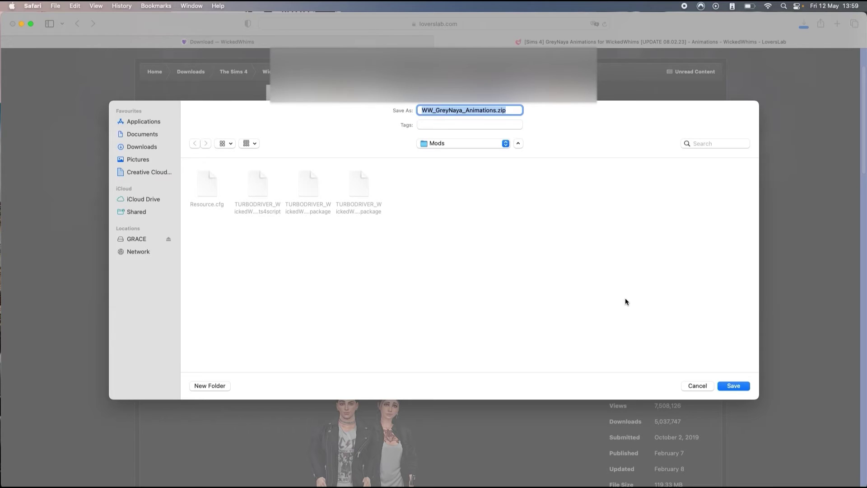
# Save WW_GreyNaya_Animations.zip into the Mods folder.
pyautogui.click(732, 386)
pyautogui.scroll(-8, 401, 226)
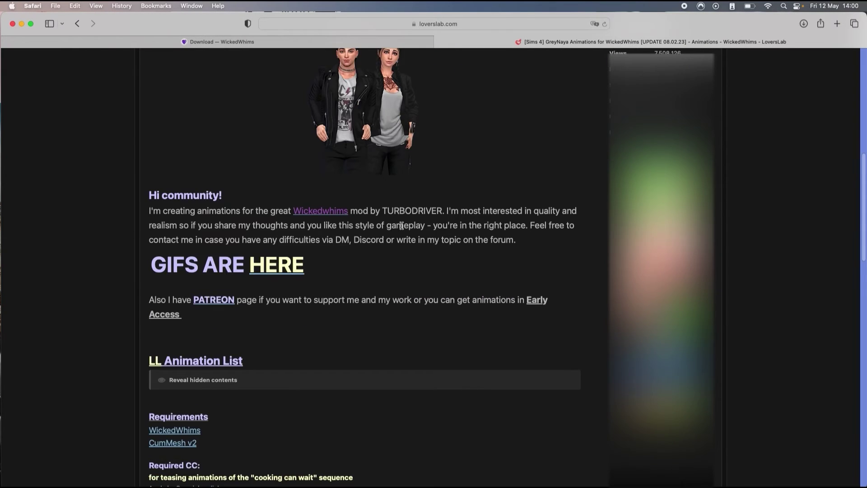
pyautogui.scroll(-5, 401, 227)
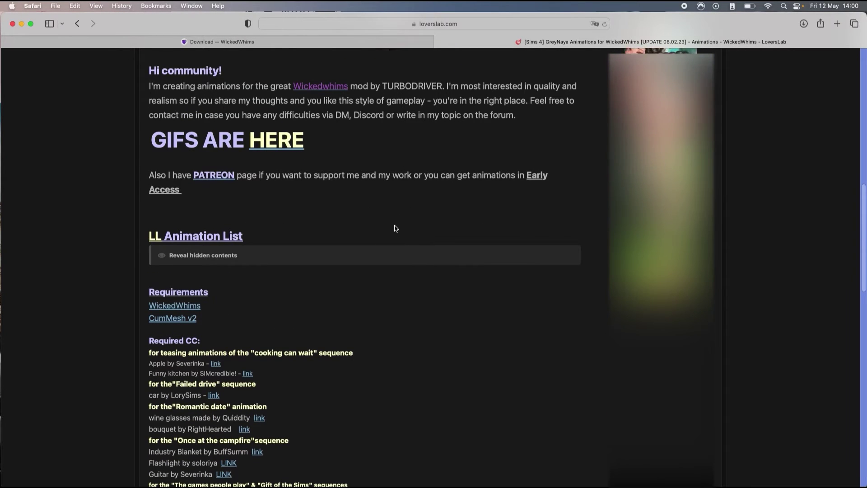
# Expand the LL Animation List, review Requirements and What's New, then return to the page header.
pyautogui.click(192, 255)
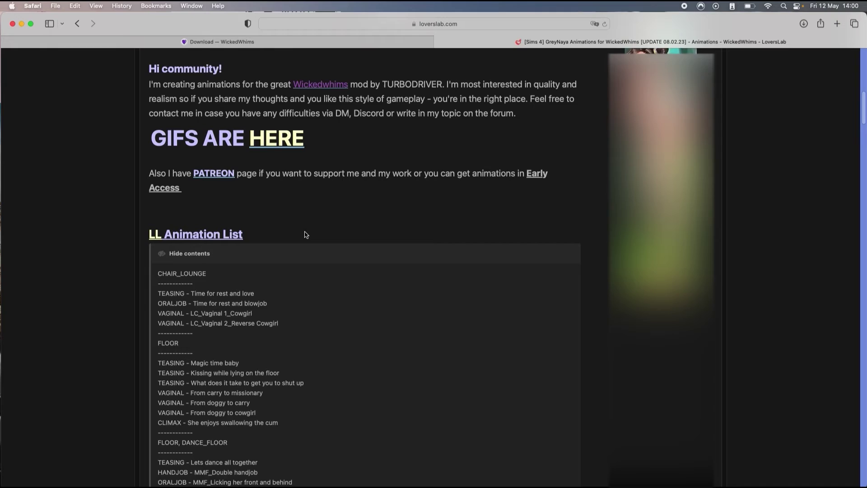
pyautogui.scroll(-3, 306, 235)
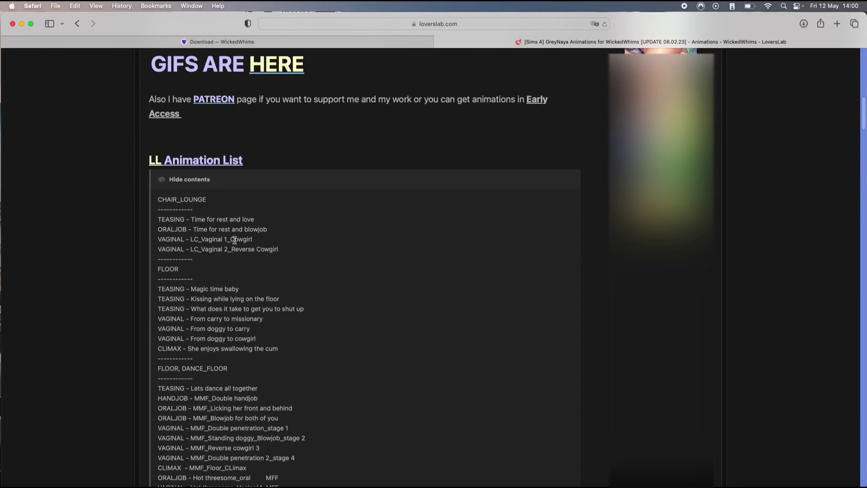
pyautogui.scroll(-20, 234, 239)
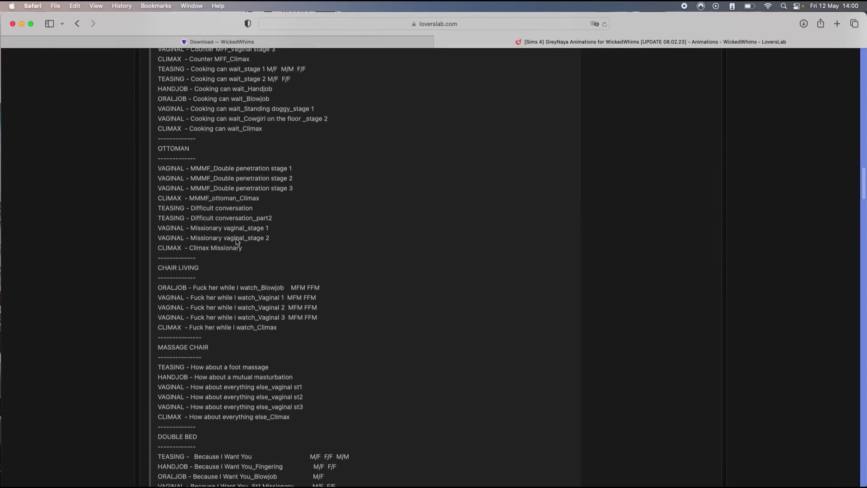
pyautogui.scroll(-20, 236, 241)
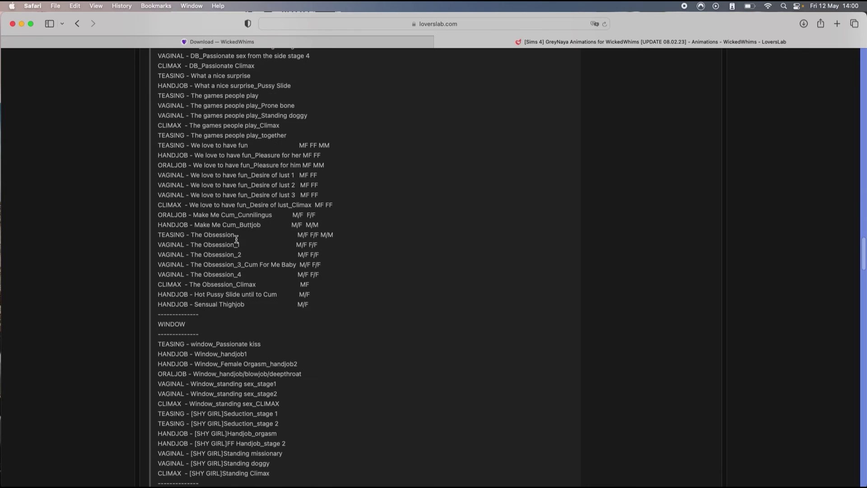
pyautogui.scroll(-20, 237, 240)
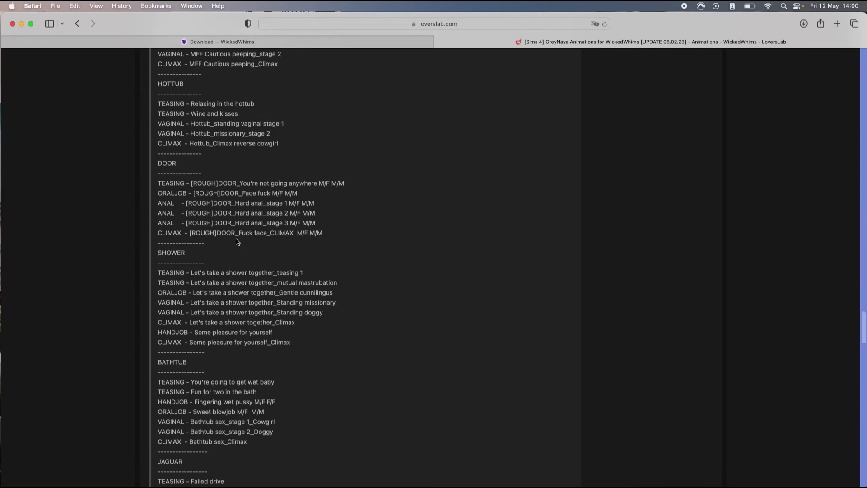
pyautogui.scroll(-10, 237, 242)
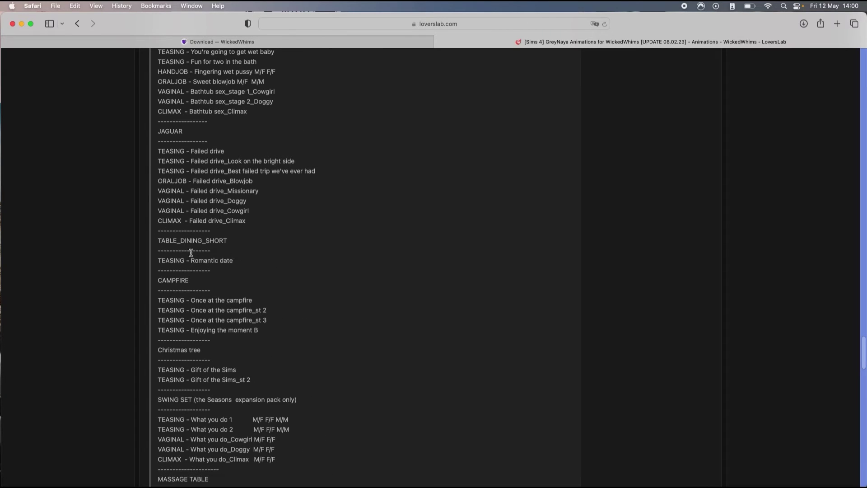
pyautogui.scroll(-9, 271, 241)
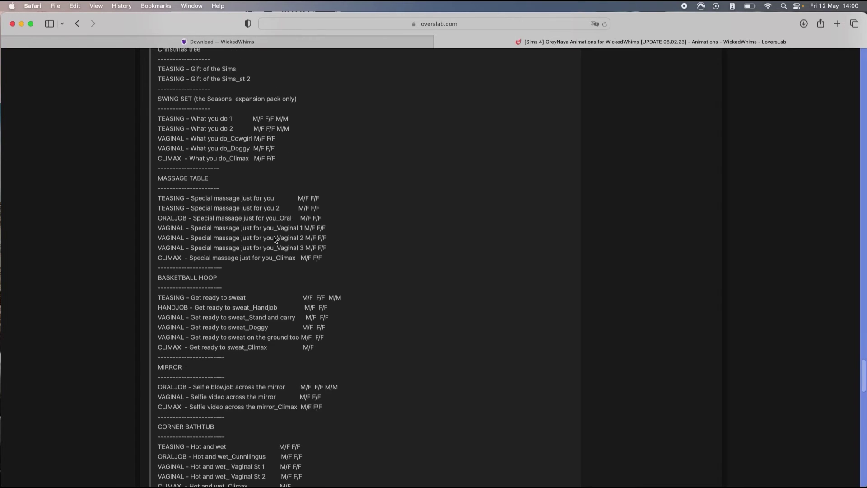
pyautogui.scroll(-15, 274, 237)
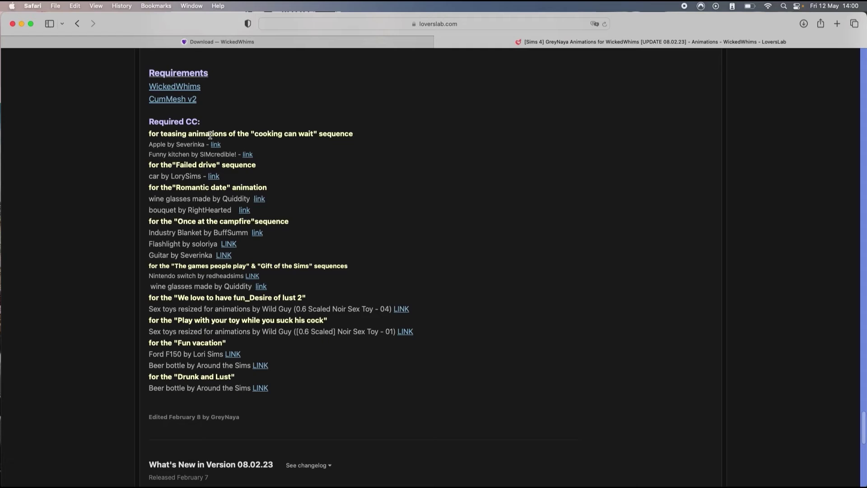
pyautogui.scroll(1, 209, 108)
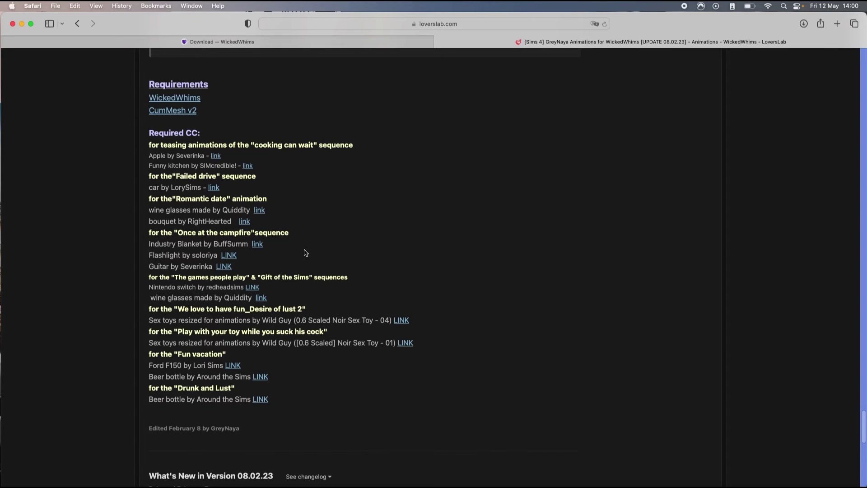
pyautogui.scroll(-6, 305, 253)
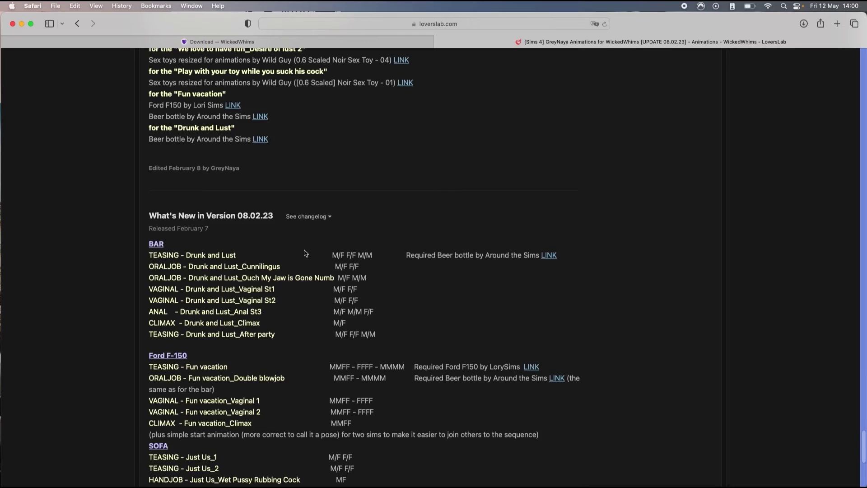
pyautogui.scroll(20, 306, 253)
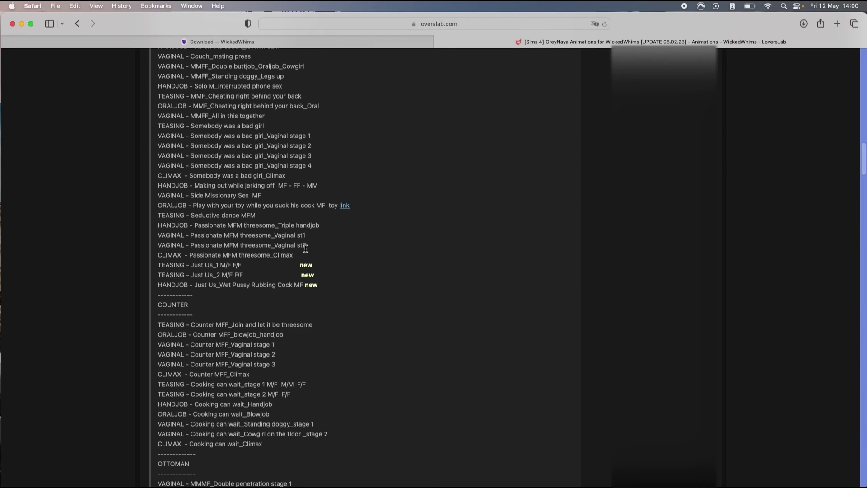
pyautogui.scroll(10, 358, 281)
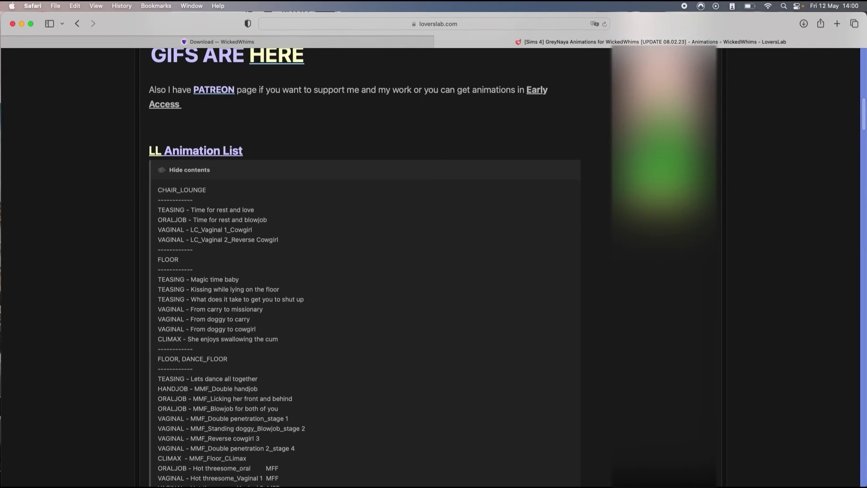
pyautogui.scroll(15, 388, 361)
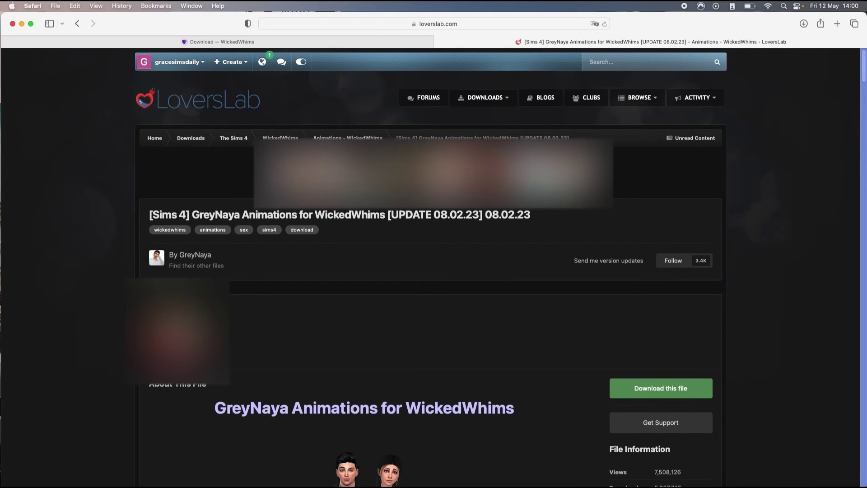
# In Finder, check the WW animations .package file in the Mods folder, then close the window.
pyautogui.press('super+Tab')
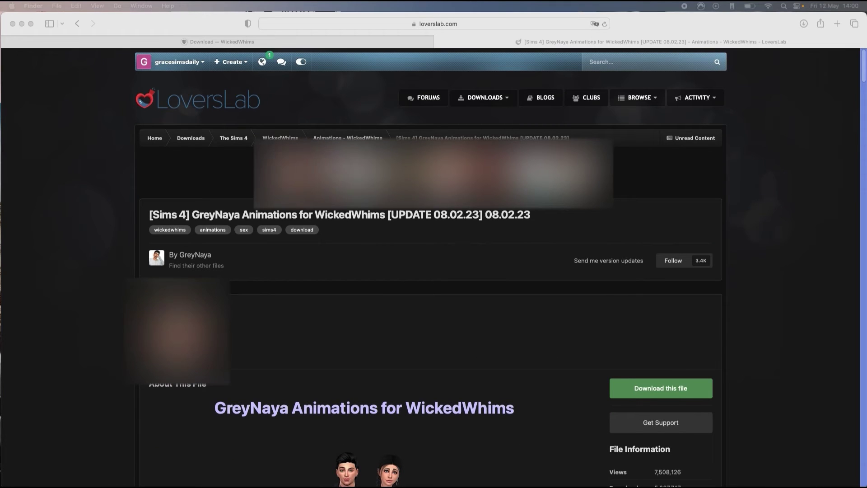
pyautogui.click(289, 469)
pyautogui.click(404, 116)
pyautogui.moveTo(404, 116); pyautogui.dragTo(401, 130)
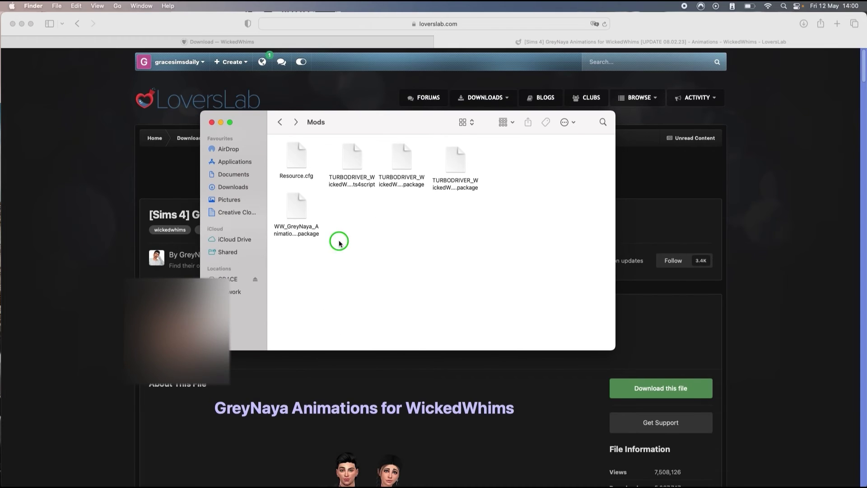
pyautogui.rightClick(340, 243)
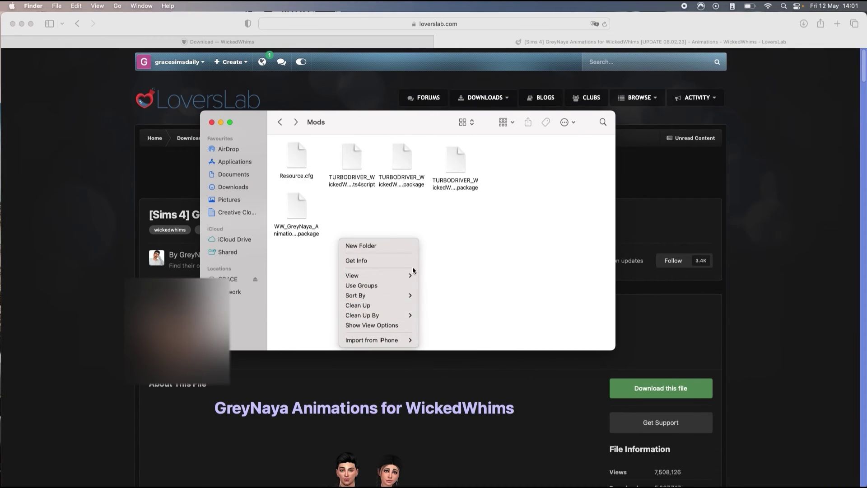
pyautogui.click(481, 240)
pyautogui.click(211, 122)
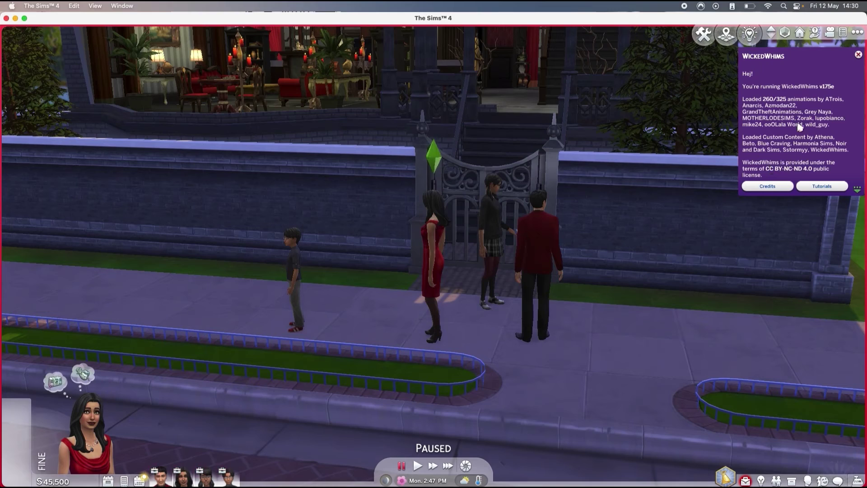
# Close the WickedWhims info panel and shift the camera across the house front.
pyautogui.click(858, 55)
pyautogui.scroll(-5, 579, 164)
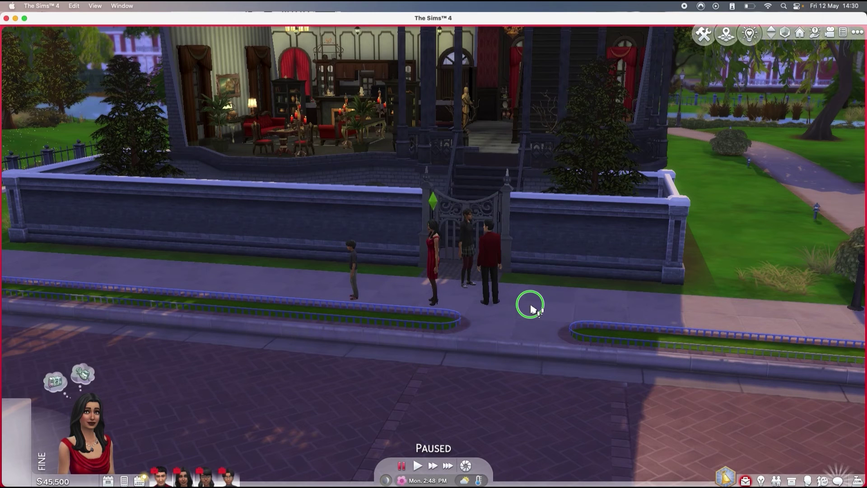
pyautogui.moveTo(526, 304); pyautogui.dragTo(472, 319)
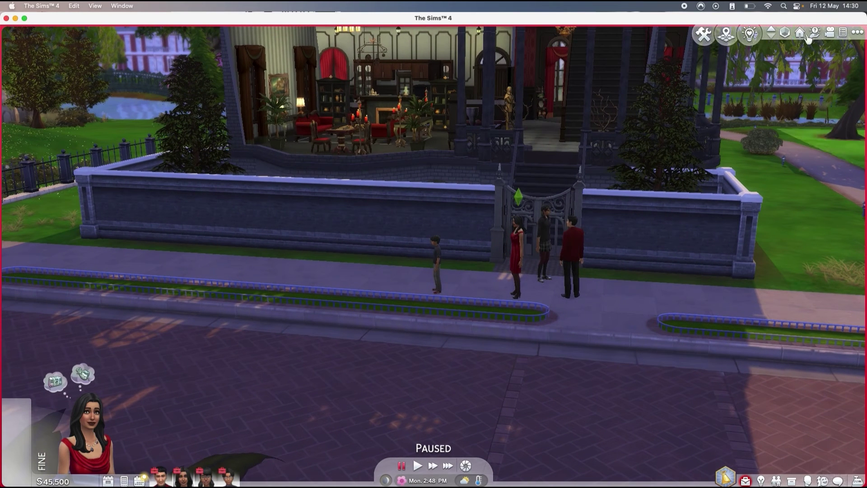
# Show the upper floor and pan the camera over to the bedroom with the red bed.
pyautogui.click(829, 34)
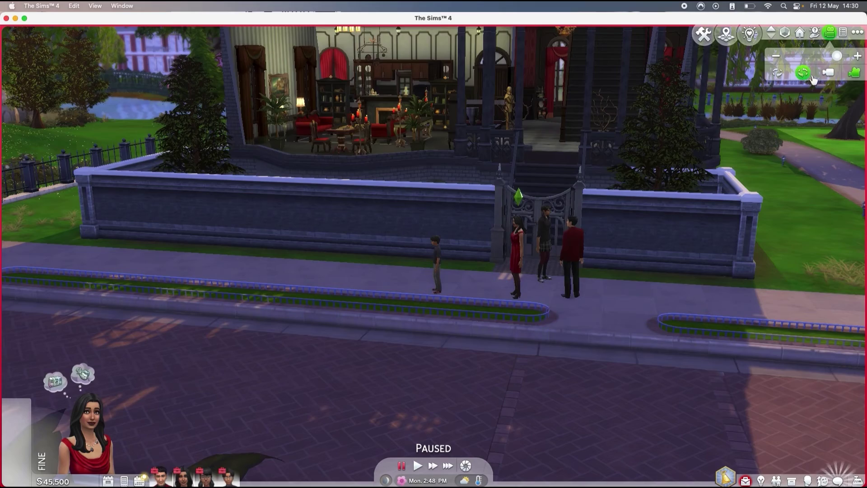
pyautogui.scroll(3, 788, 137)
pyautogui.scroll(3, 532, 328)
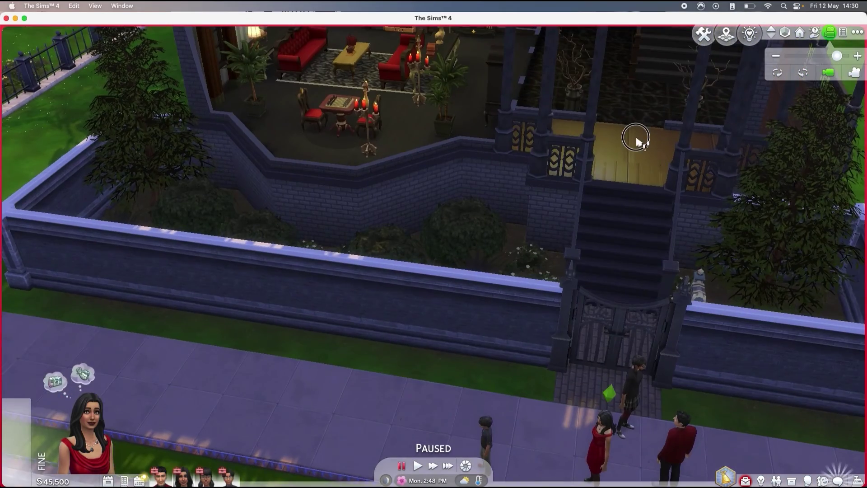
pyautogui.scroll(5, 636, 137)
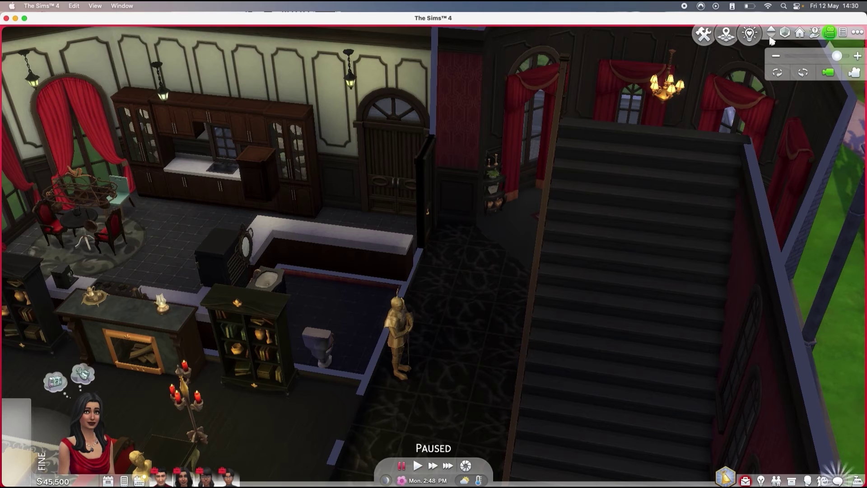
pyautogui.click(771, 29)
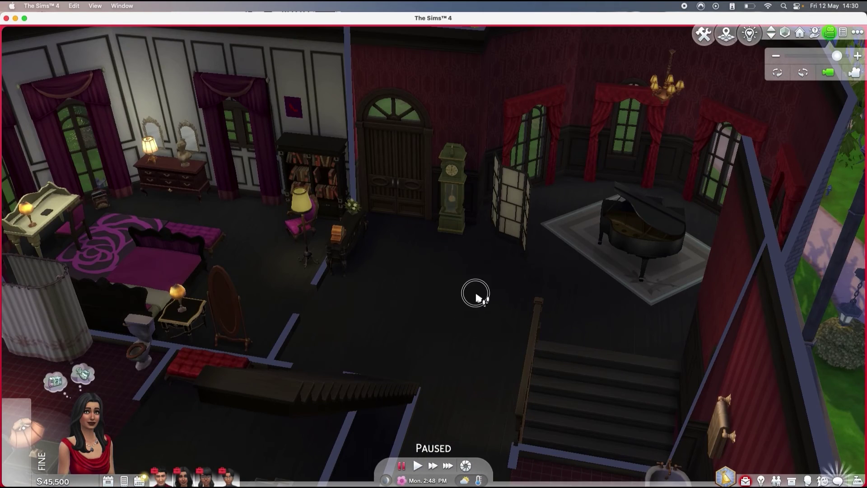
pyautogui.press('a')
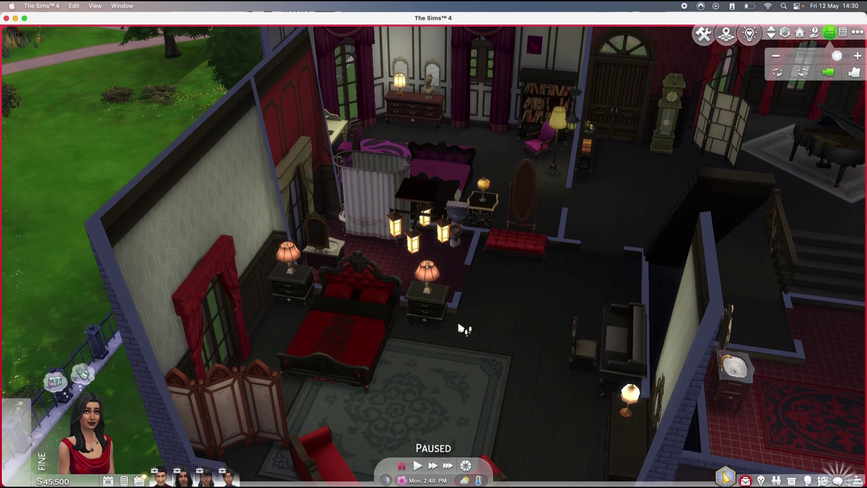
# Open the red bed's Wicked... menu and its Sex... submenu of animation categories.
pyautogui.click(505, 327)
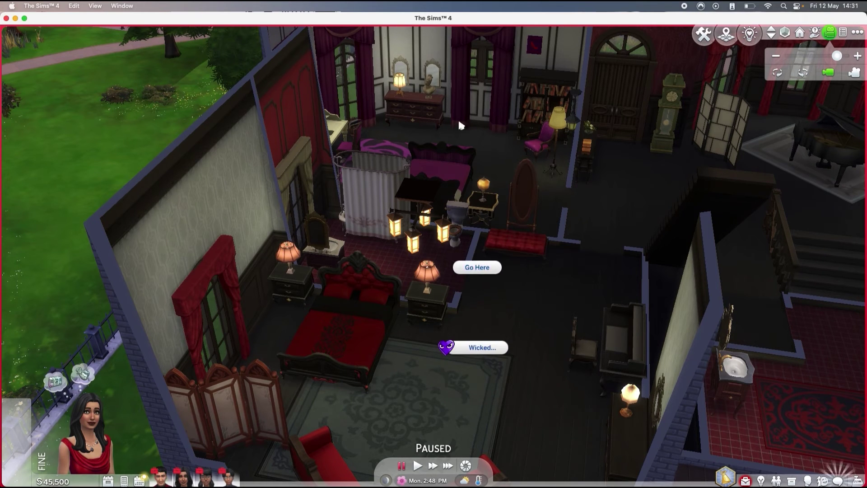
pyautogui.click(344, 330)
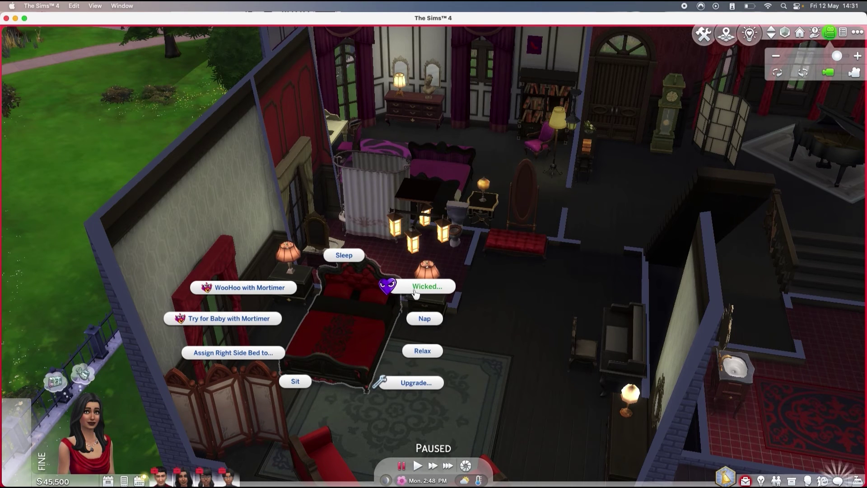
pyautogui.click(414, 289)
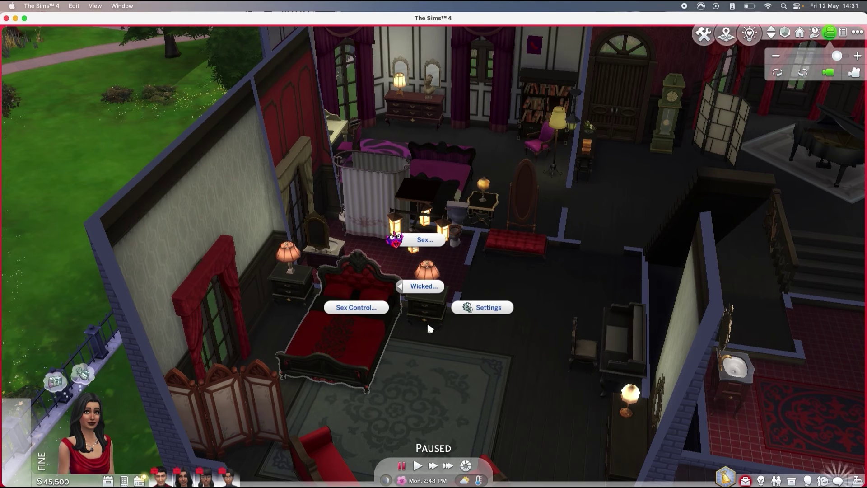
pyautogui.click(420, 239)
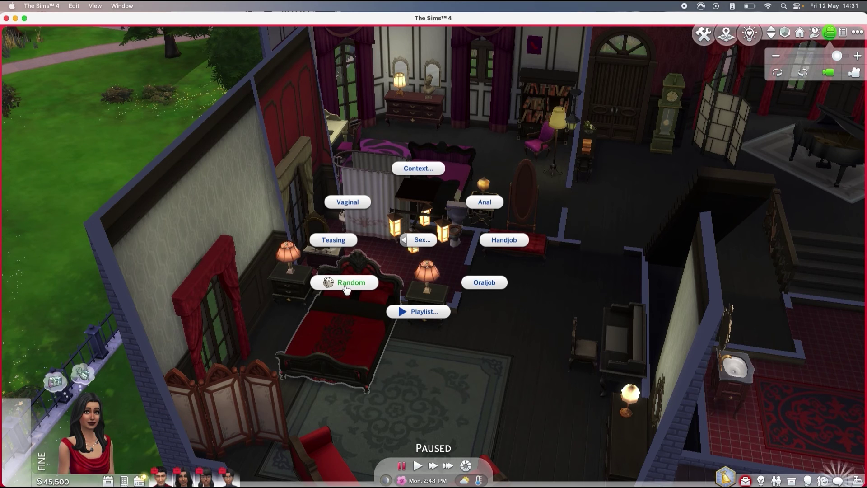
# Start a Random animation on the red bed with the partner Sim and unpause the game.
pyautogui.click(346, 288)
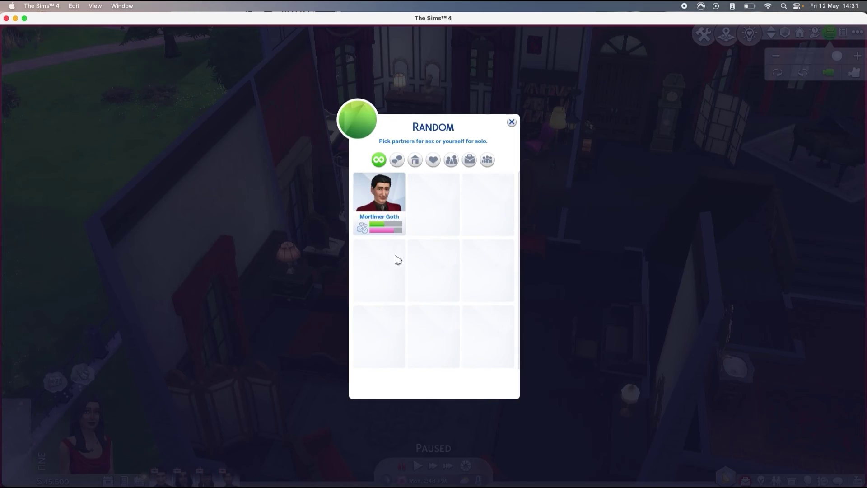
pyautogui.click(379, 195)
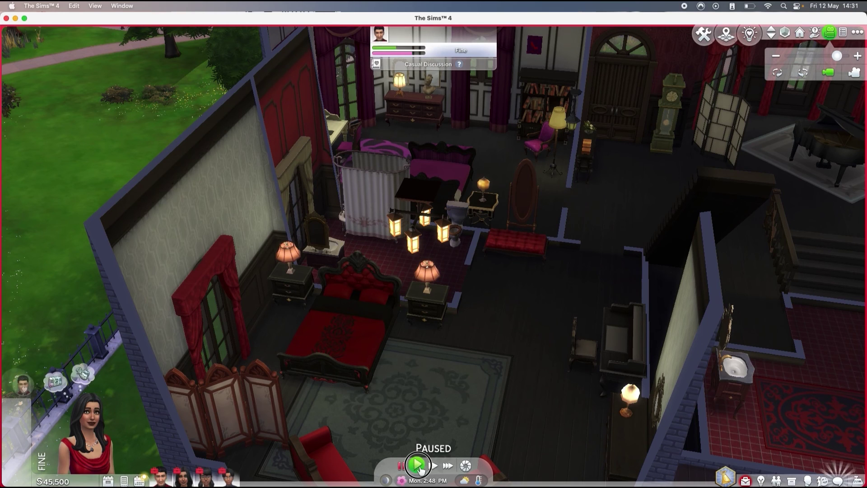
pyautogui.click(418, 465)
pyautogui.click(450, 466)
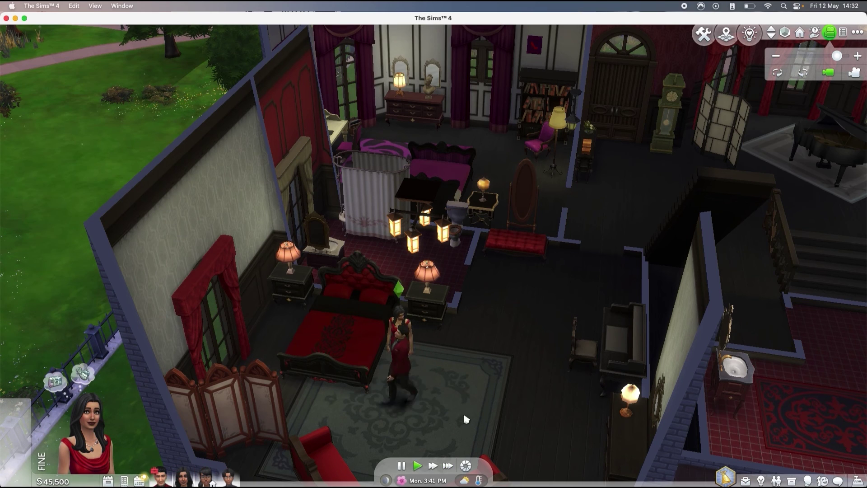
pyautogui.scroll(2, 429, 401)
pyautogui.scroll(2, 445, 406)
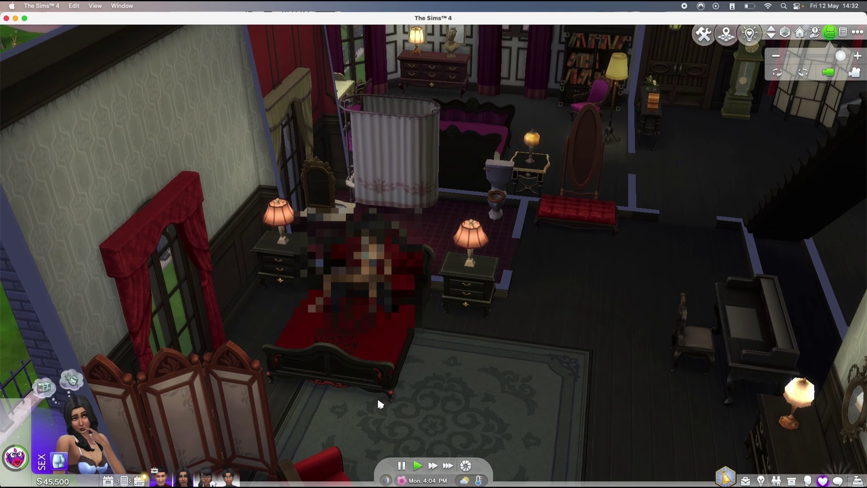
# Zoom in on the red bed to watch the animation, dismiss the Sim's options, then pause.
pyautogui.scroll(3, 378, 397)
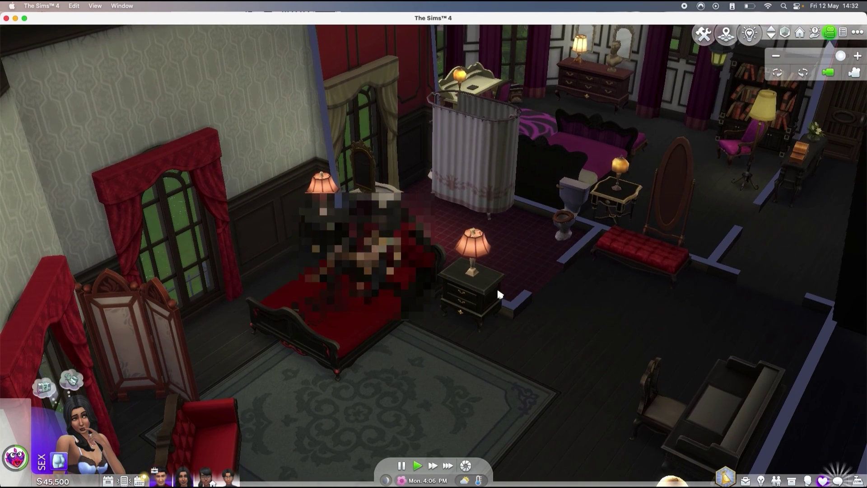
pyautogui.click(367, 262)
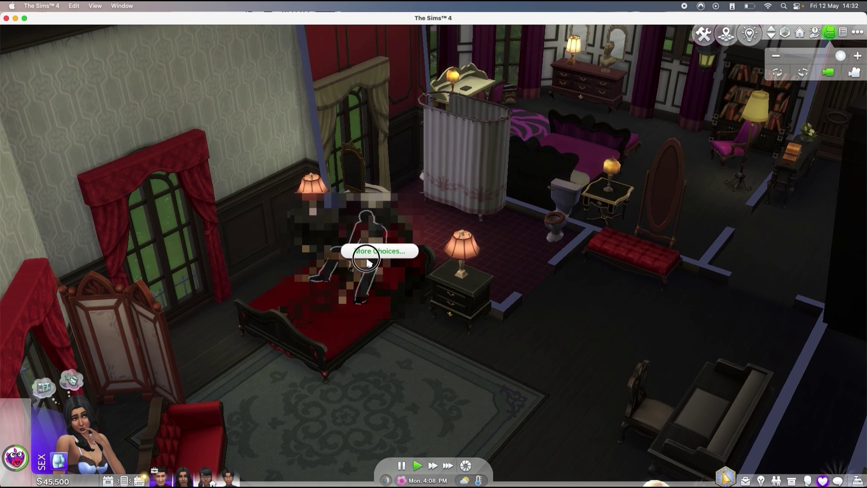
pyautogui.scroll(2, 370, 271)
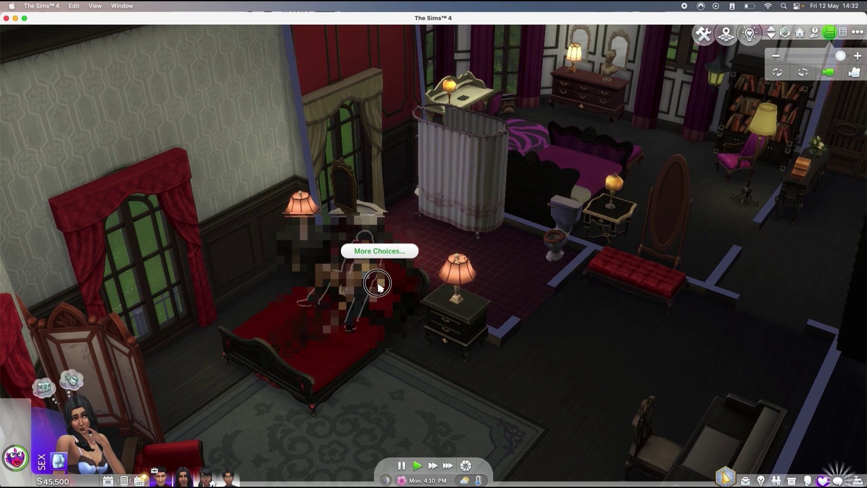
pyautogui.click(430, 394)
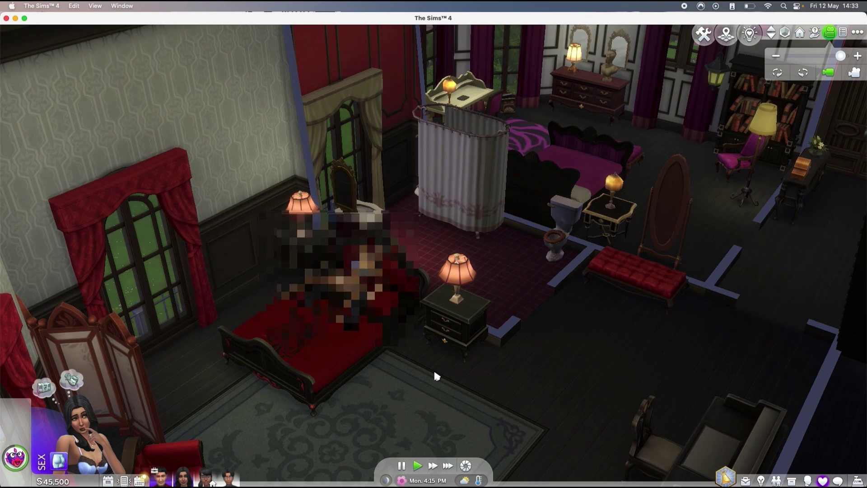
pyautogui.click(401, 465)
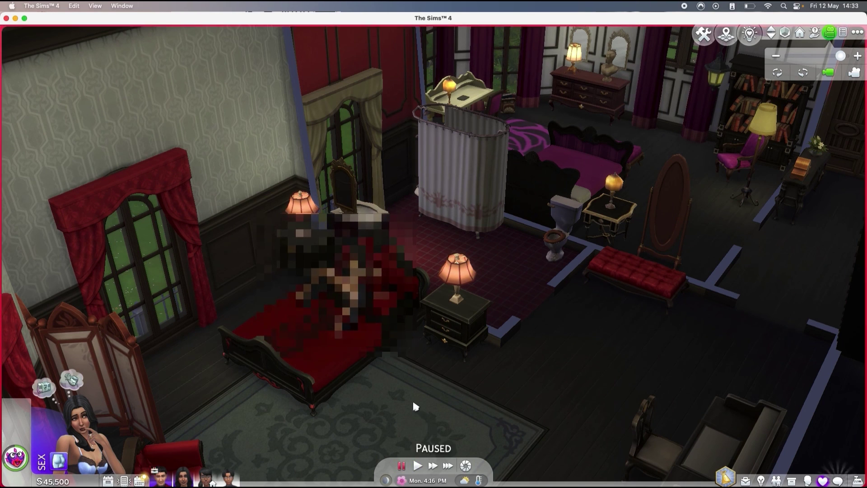